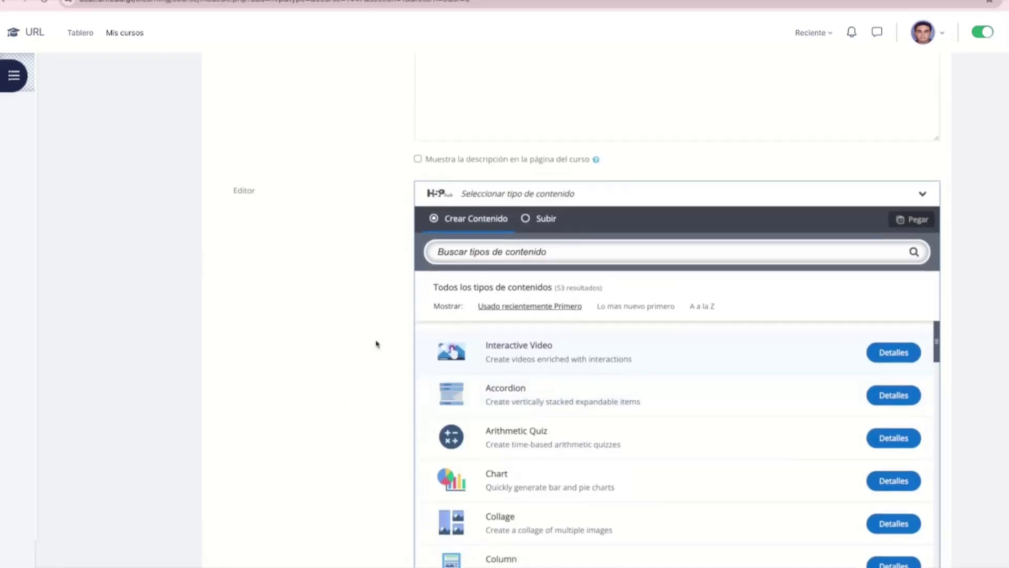
# - Choose the Interactive Video content type and title it "¿De qué me acuerdo?"
pyautogui.scroll(-3, 597, 354)
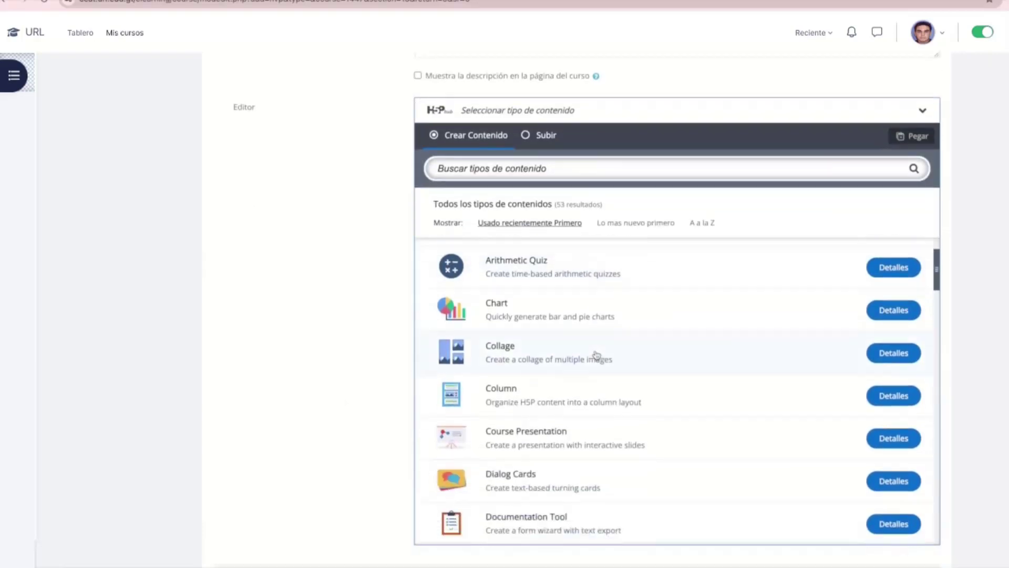
pyautogui.scroll(3, 596, 355)
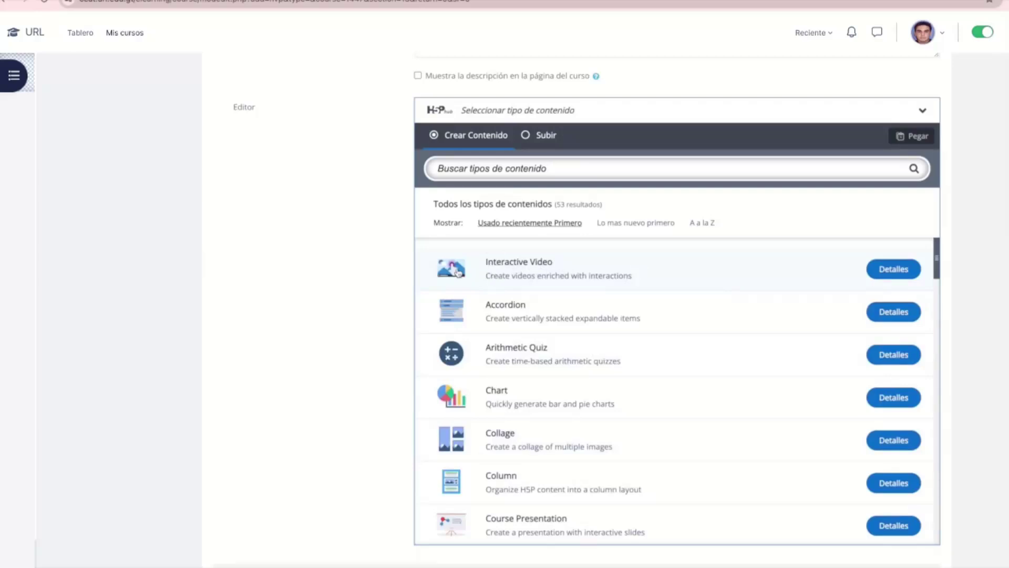
pyautogui.click(604, 266)
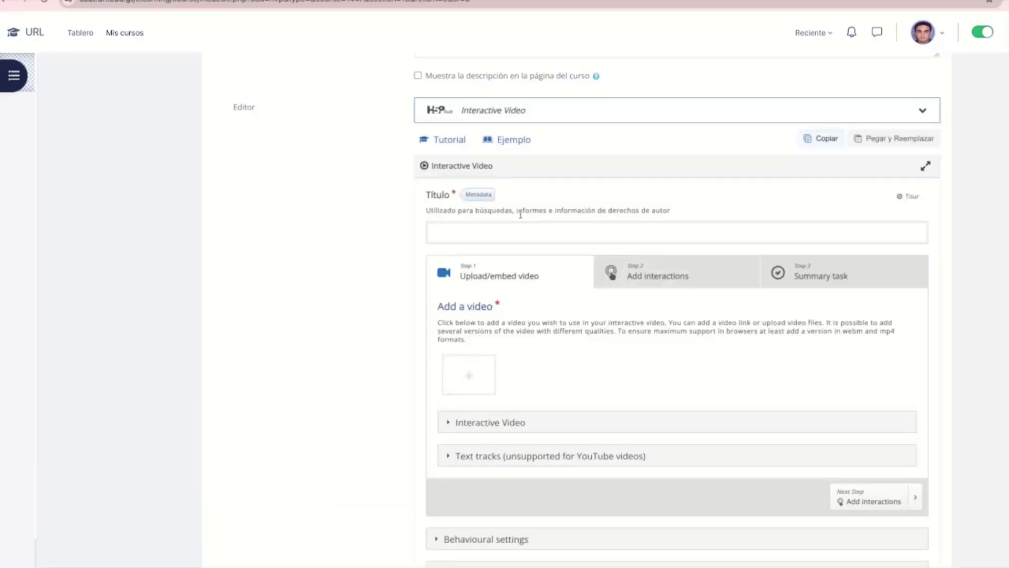
pyautogui.click(508, 232)
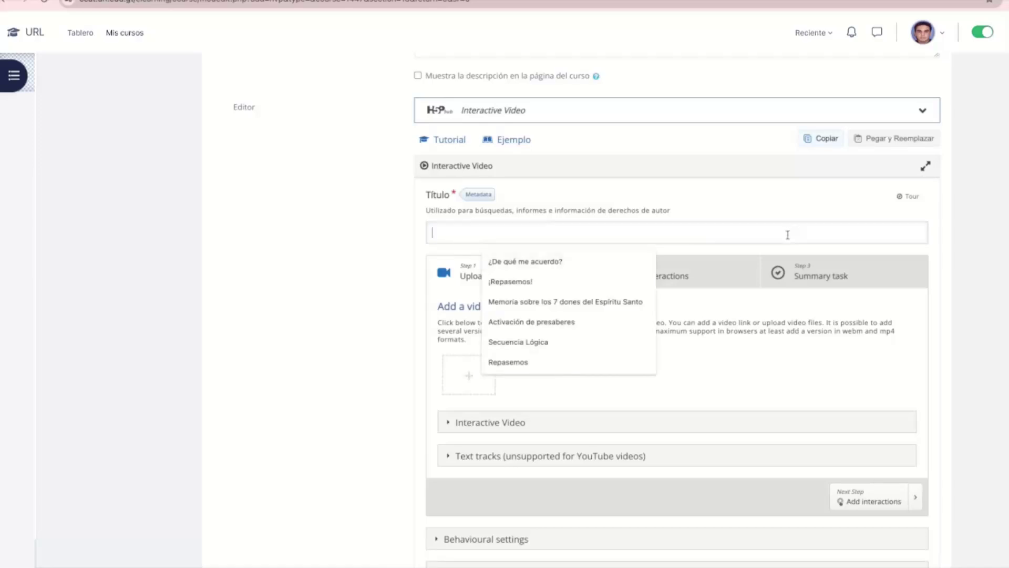
pyautogui.write('¿De qué me acu')
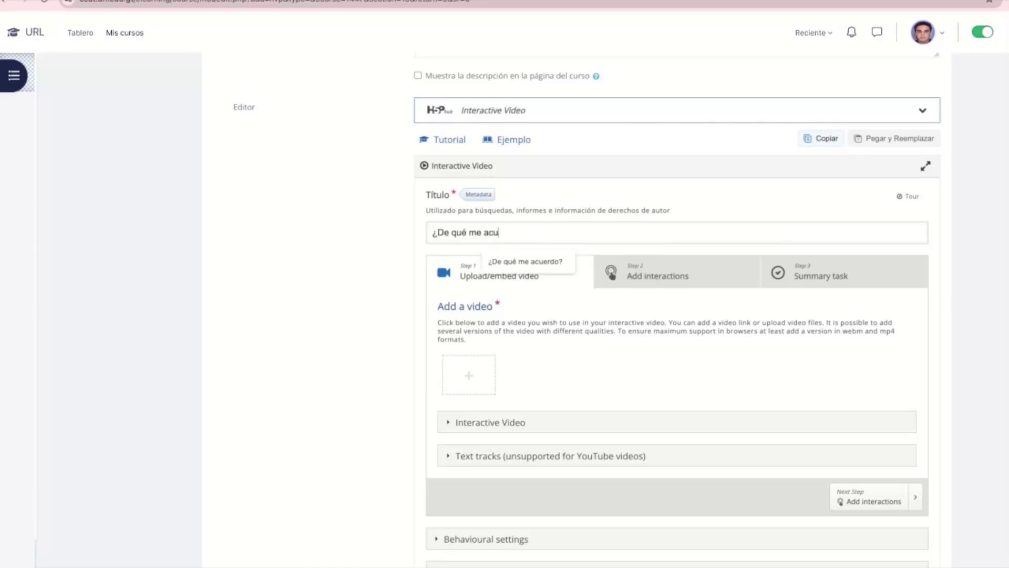
pyautogui.write('erdo?')
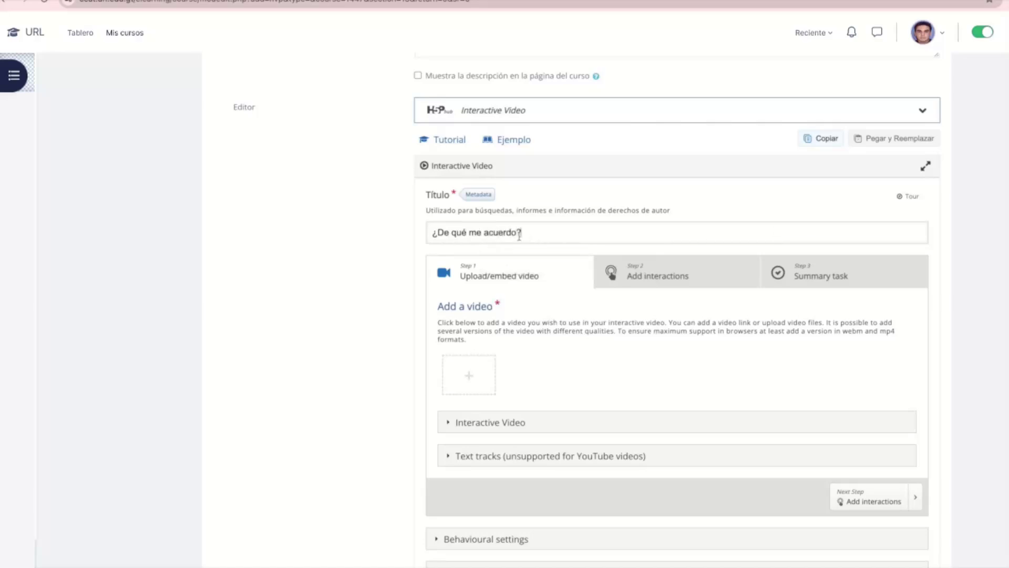
pyautogui.scroll(-2, 306, 252)
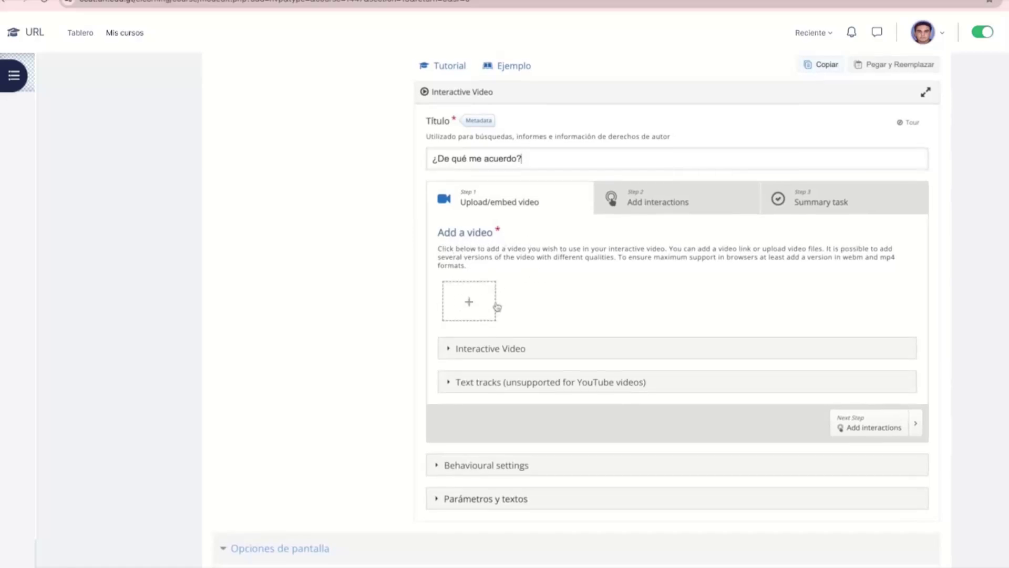
pyautogui.click(471, 301)
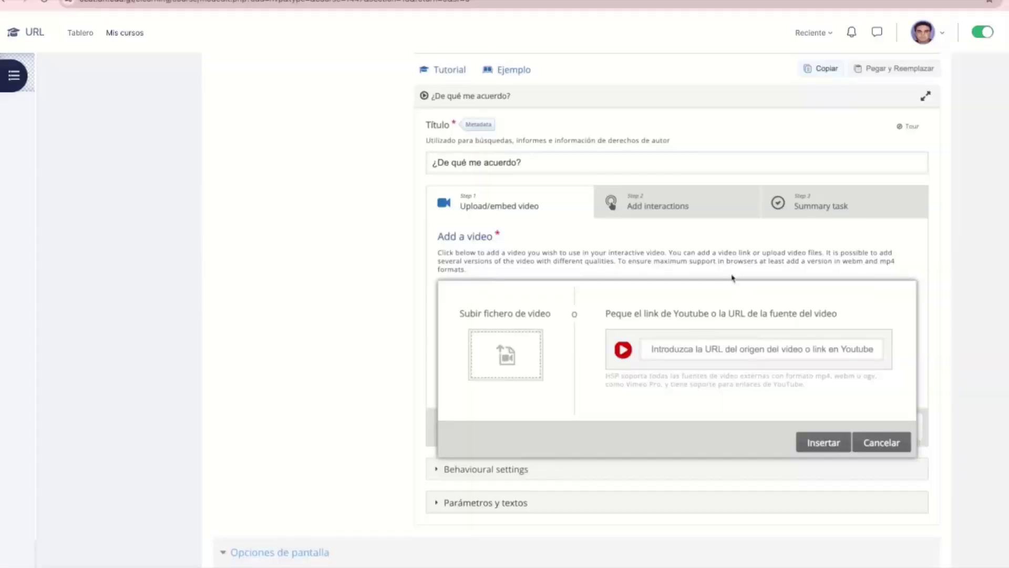
pyautogui.click(676, 349)
pyautogui.write('https://www.youtube.com/watch?v=ELHtlI6_E2I')
pyautogui.scroll(-1, 935, 443)
pyautogui.scroll(1, 673, 371)
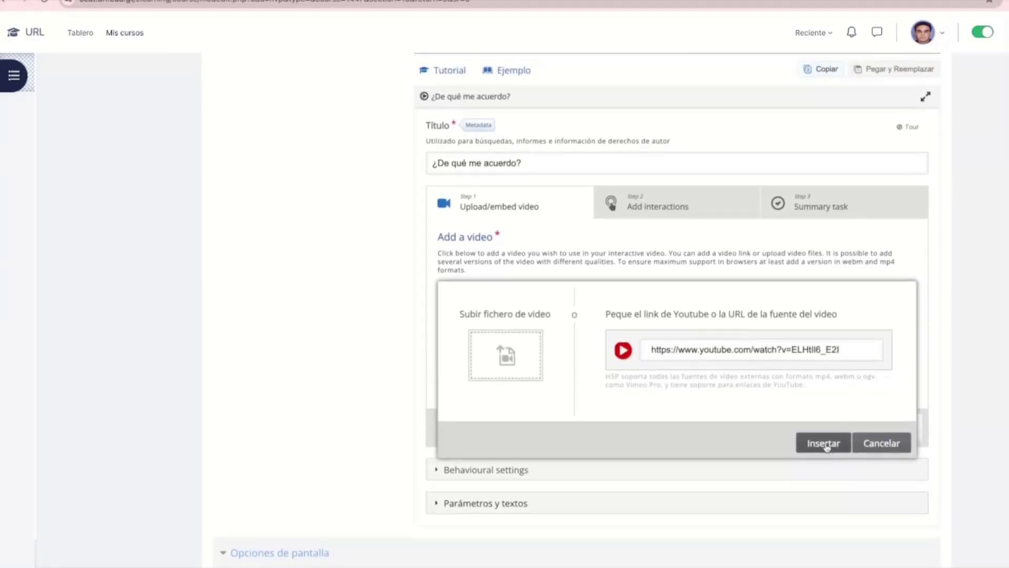
pyautogui.click(824, 445)
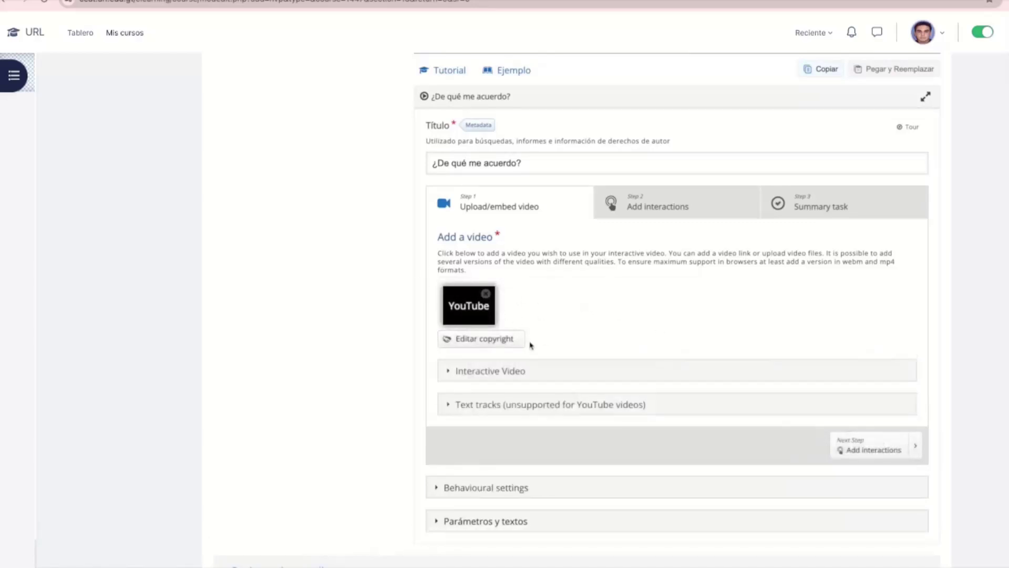
# - Add a Single Choice Set interaction at the start of the video
pyautogui.click(661, 210)
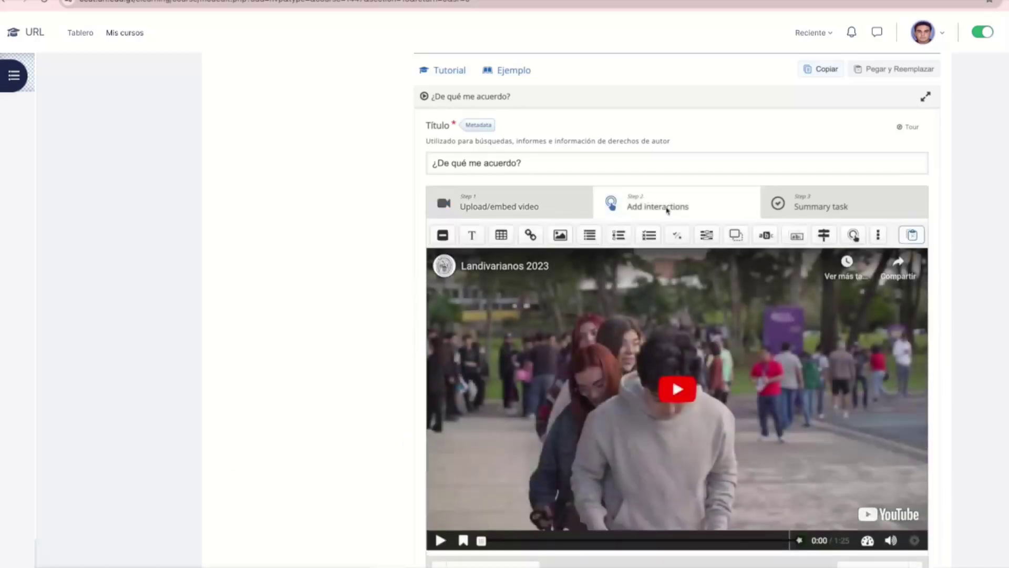
pyautogui.scroll(-2, 685, 238)
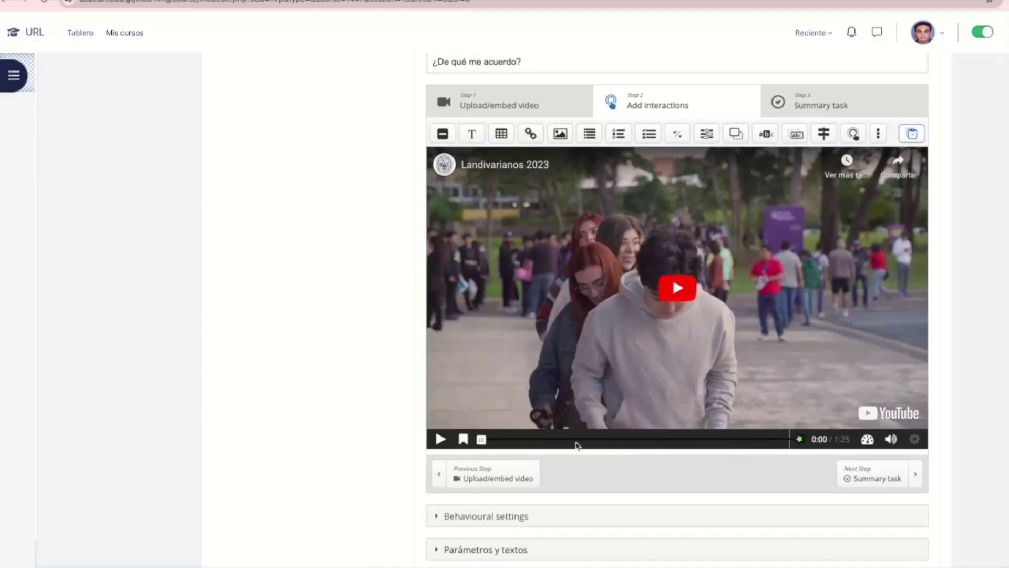
pyautogui.scroll(1, 577, 445)
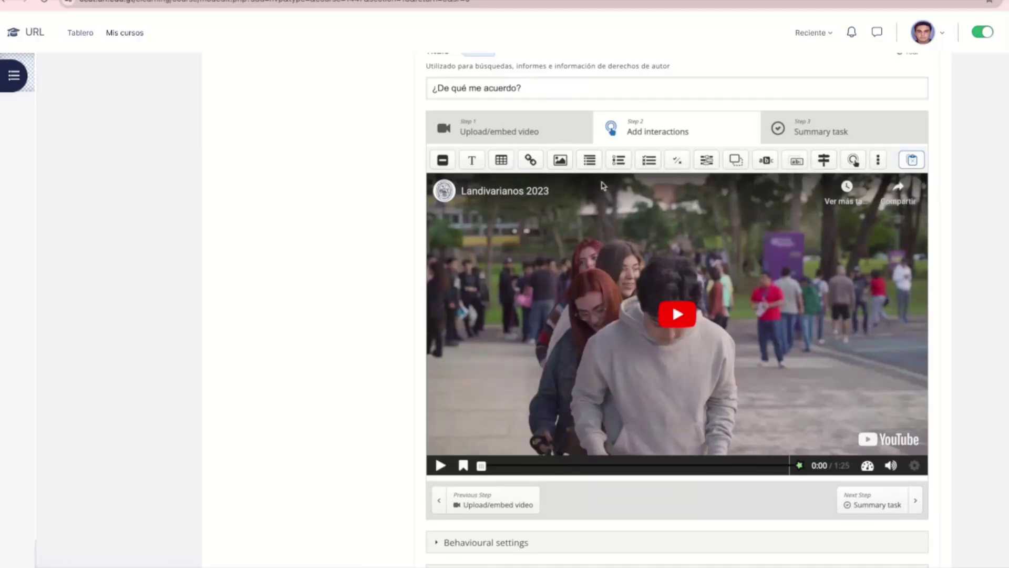
pyautogui.click(619, 161)
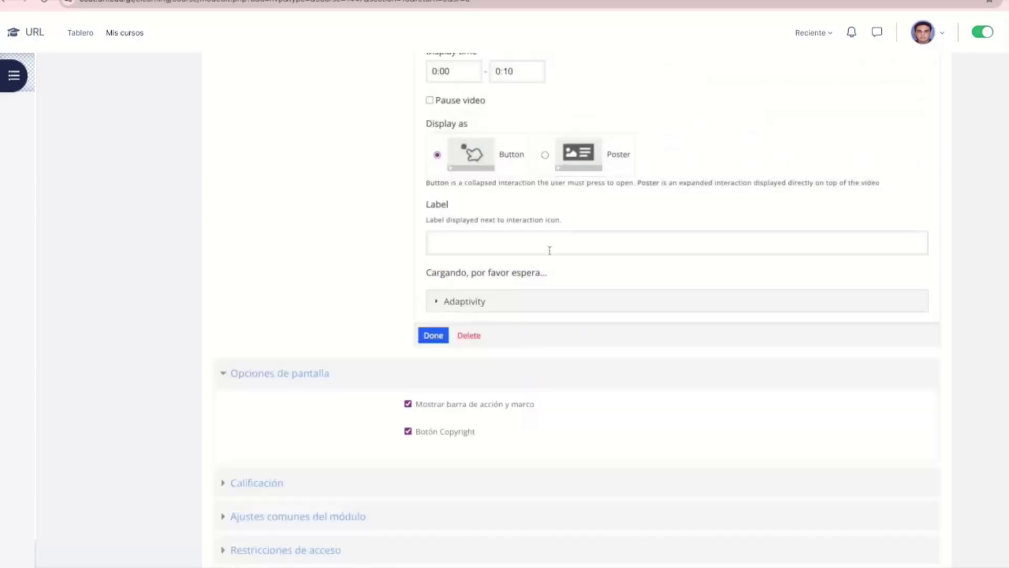
pyautogui.scroll(1, 645, 252)
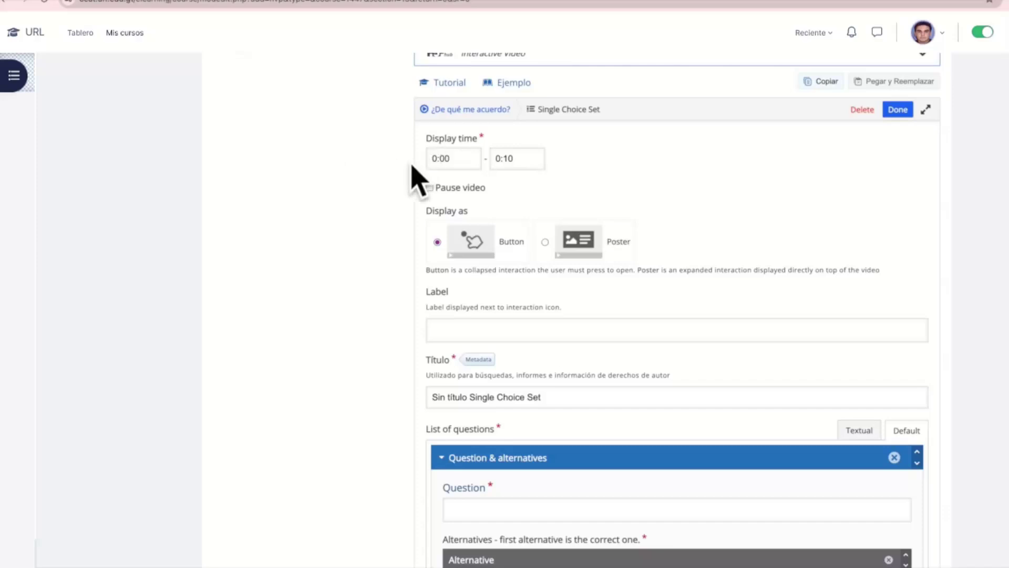
# - Label the single choice interaction "Pregunta 1" and set its title to "Sobre URL"
pyautogui.scroll(-1, 353, 331)
pyautogui.click(471, 274)
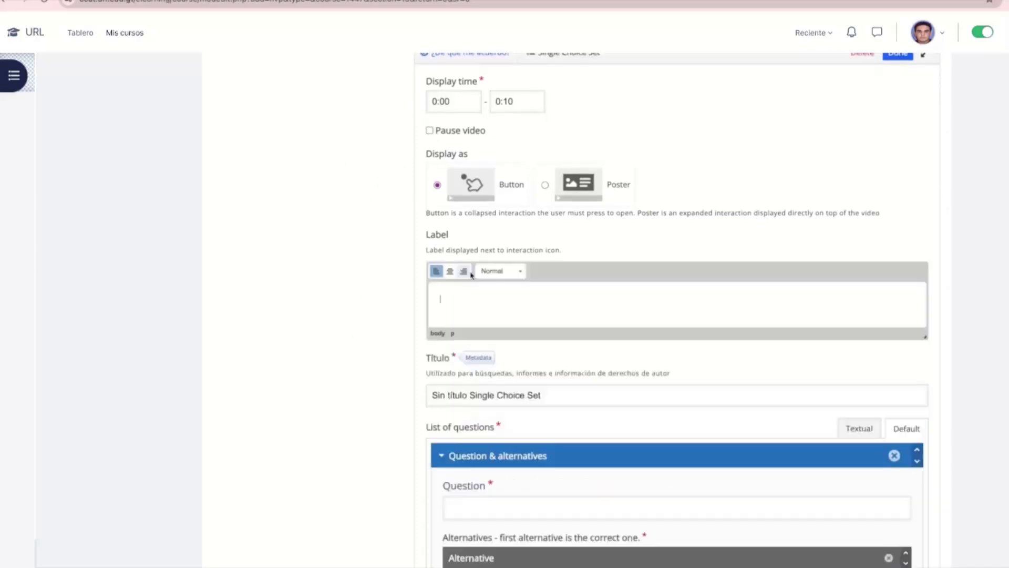
pyautogui.scroll(-1, 547, 316)
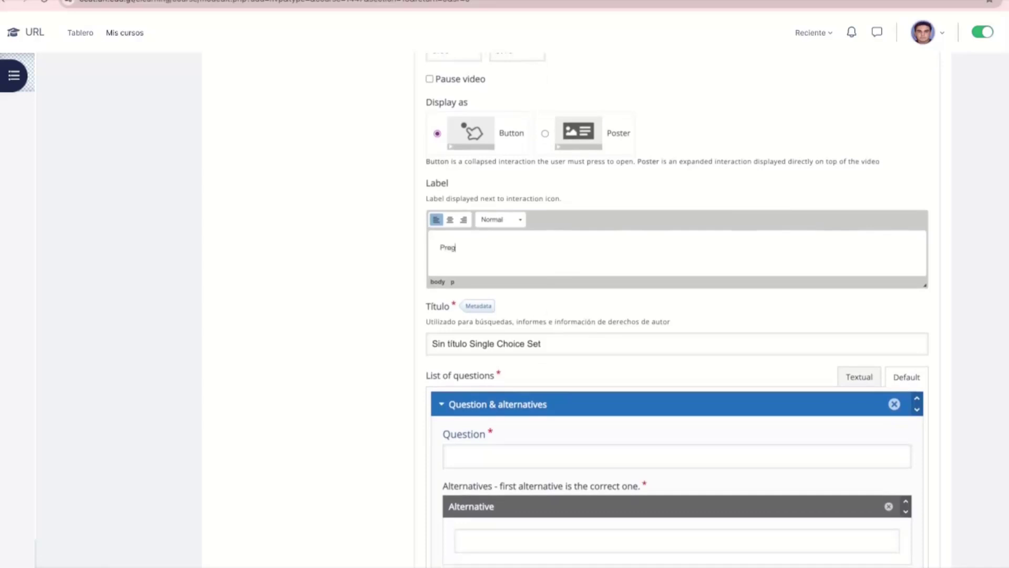
pyautogui.scroll(-1, 599, 262)
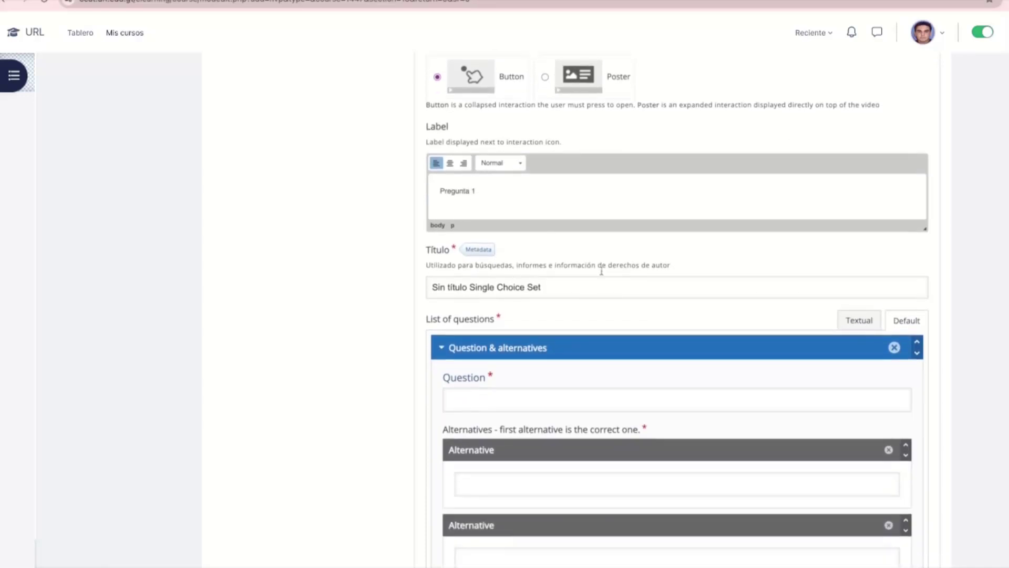
pyautogui.moveTo(570, 289); pyautogui.dragTo(390, 293)
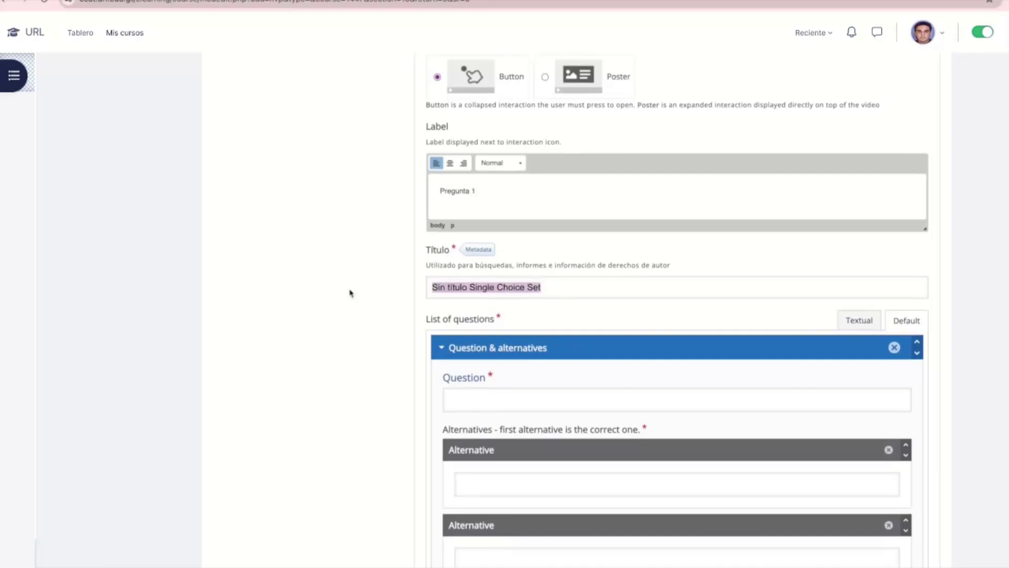
pyautogui.write('Sobre URL')
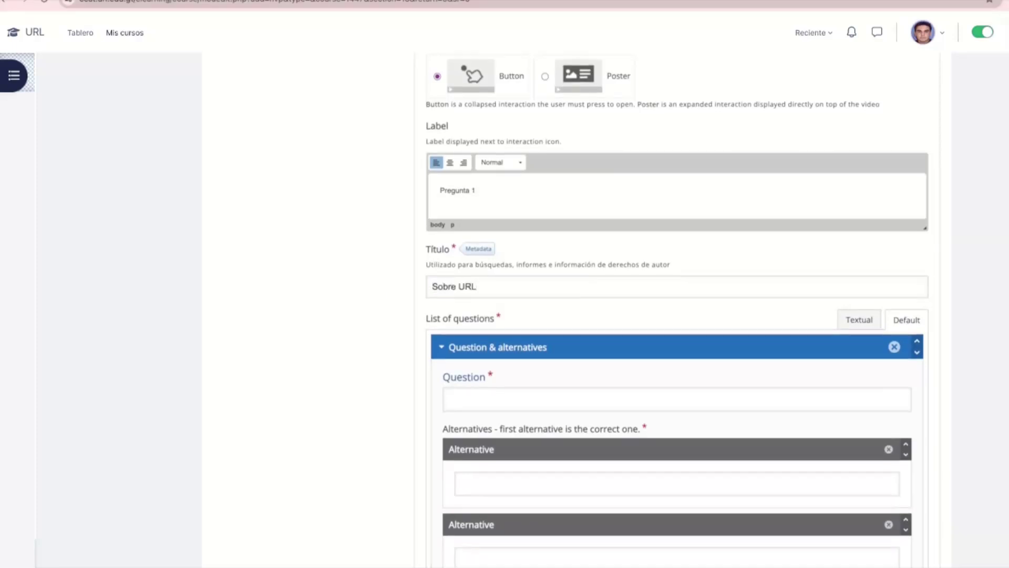
# - Enter "¿Qué valores se trabajan en el video?" as the first question of the set
pyautogui.scroll(-2, 273, 318)
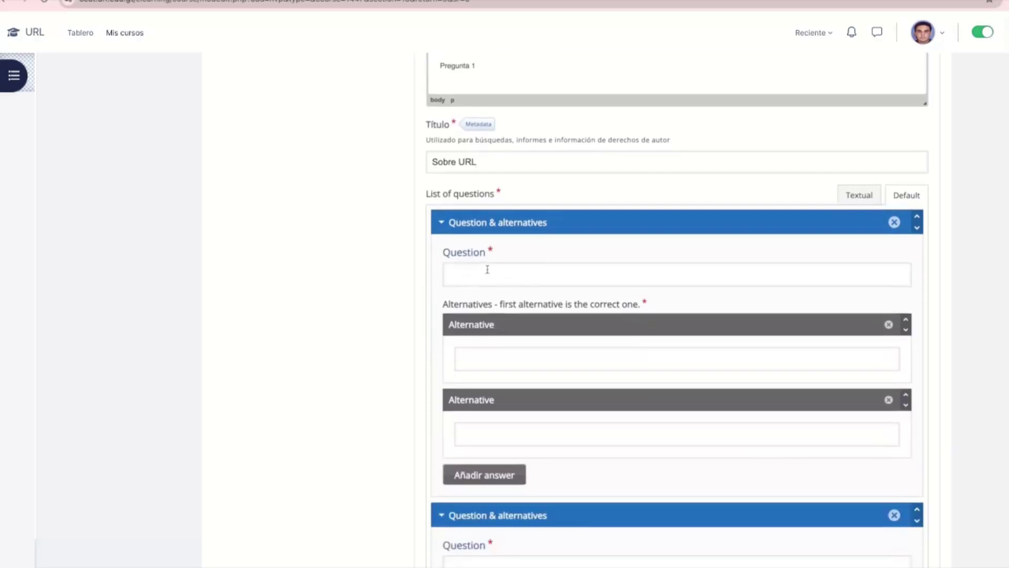
pyautogui.click(520, 271)
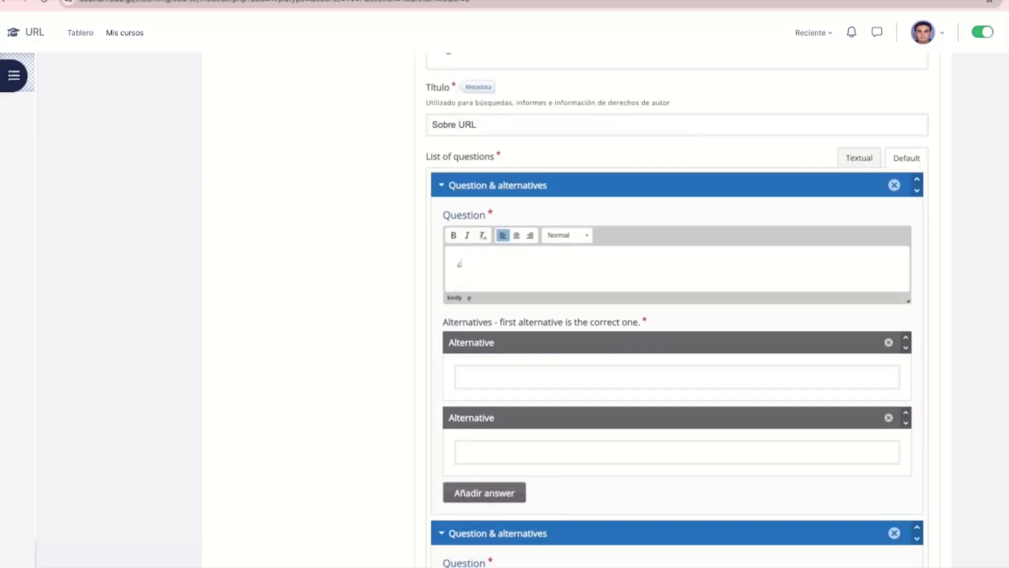
pyautogui.write('¿Qué valores se trabajan en el video?')
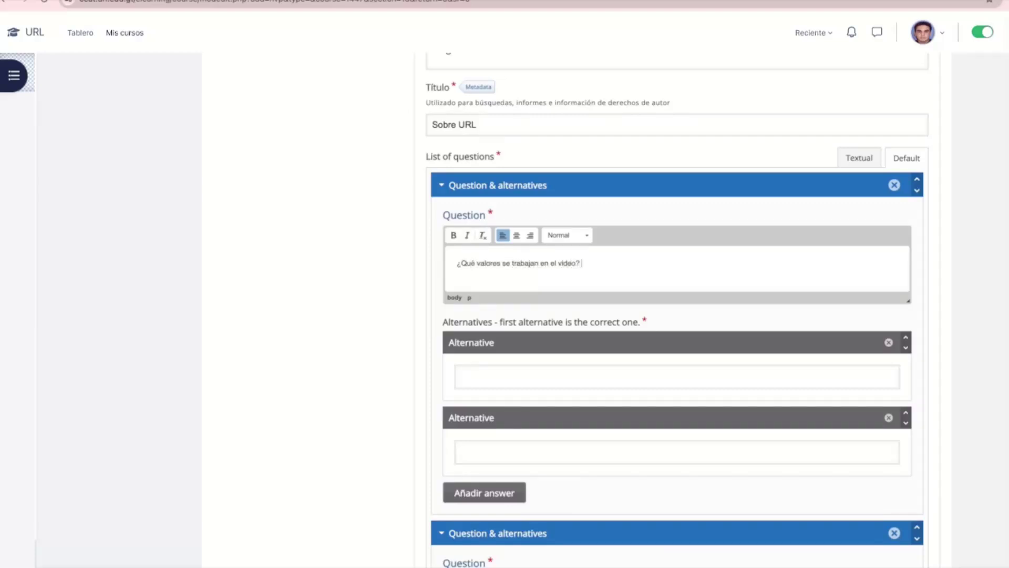
pyautogui.moveTo(444, 322); pyautogui.dragTo(646, 325)
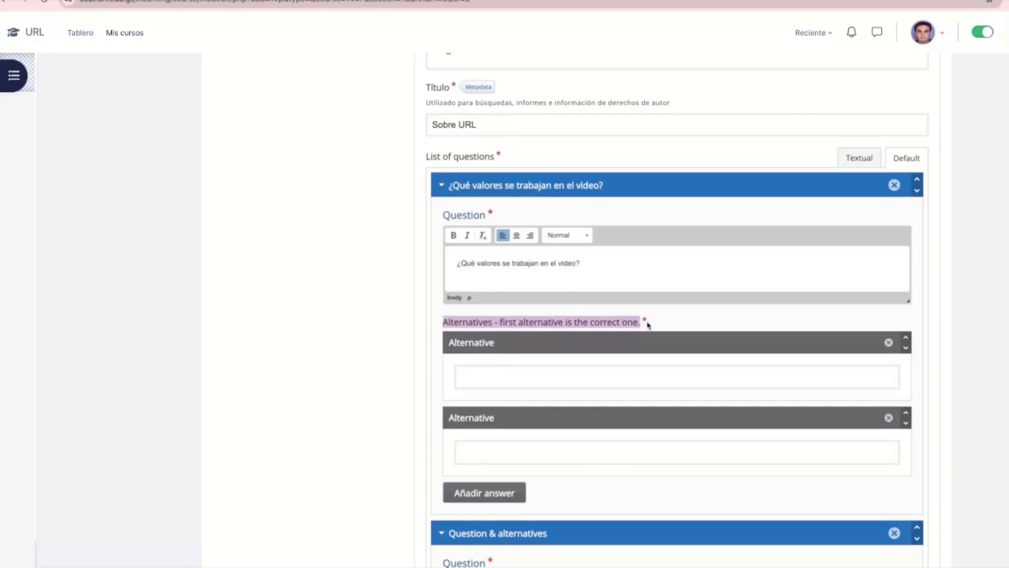
# - Fill in the question's alternatives with "solidaridad" as the correct first one, followed by "familiaridad" and an added third answer "alegría"
pyautogui.scroll(-1, 412, 350)
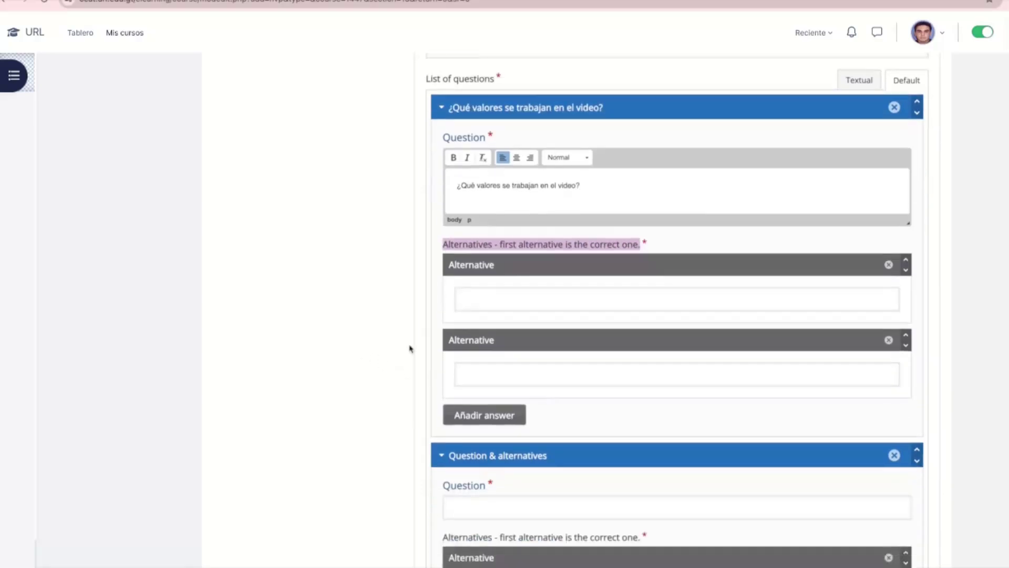
pyautogui.click(502, 302)
pyautogui.scroll(2, 618, 294)
pyautogui.write('solidaridad')
pyautogui.scroll(-3, 511, 335)
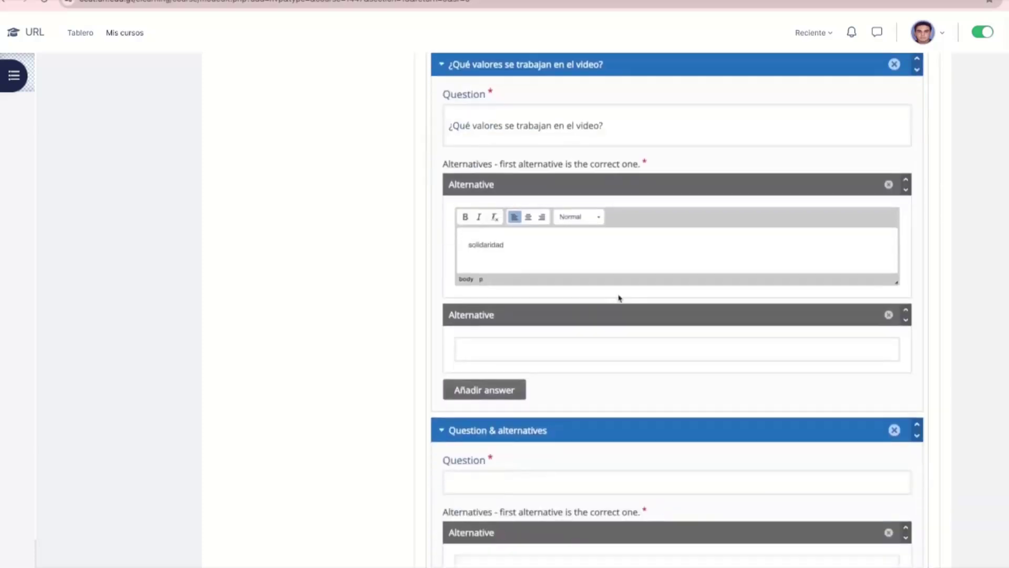
pyautogui.click(512, 335)
pyautogui.scroll(1, 589, 336)
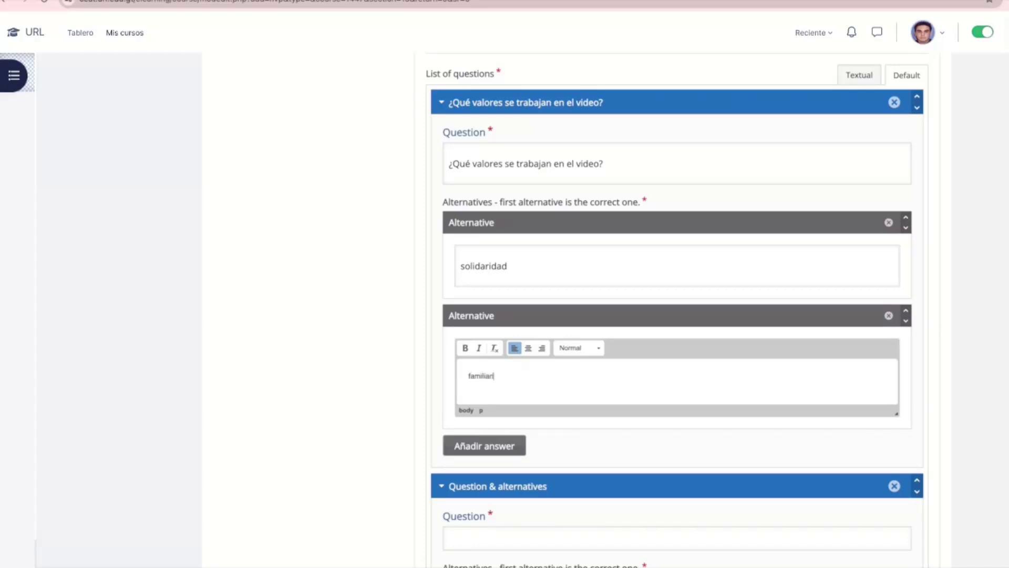
pyautogui.click(513, 446)
pyautogui.click(500, 487)
pyautogui.write('alegría')
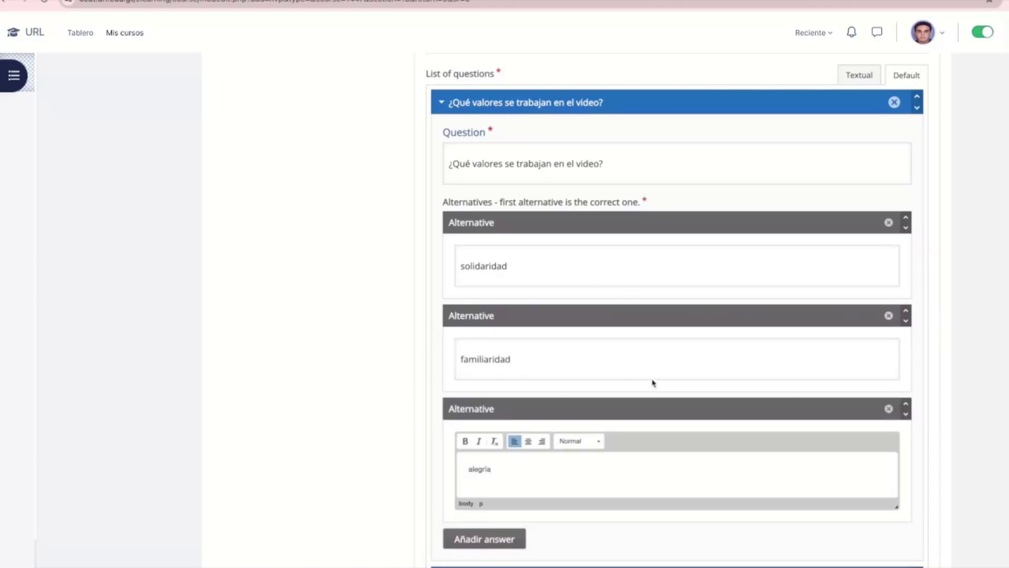
# - Save the question and place its Pregunta 1 button near the upper-right area of the video image
pyautogui.scroll(9, 635, 327)
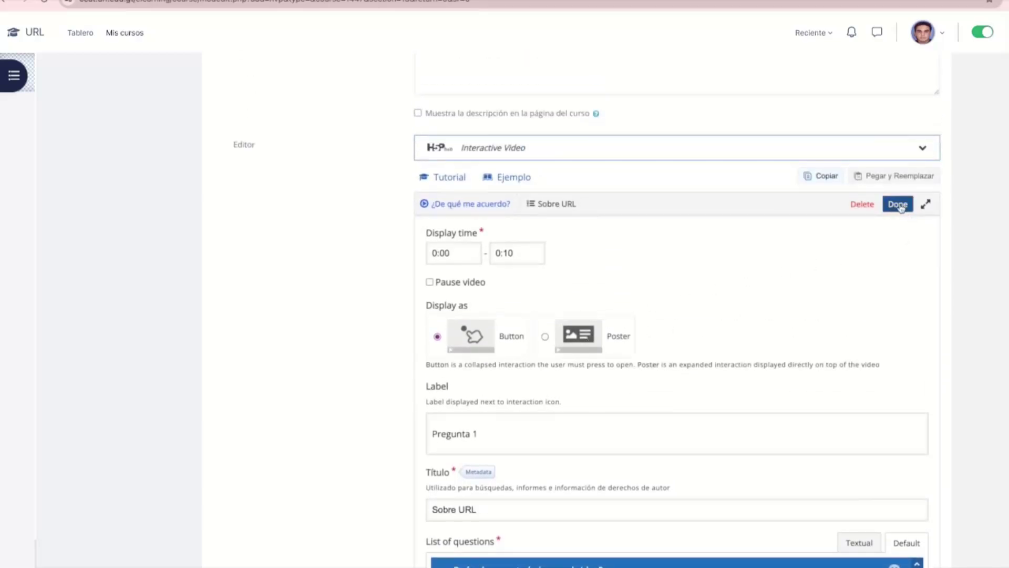
pyautogui.click(898, 205)
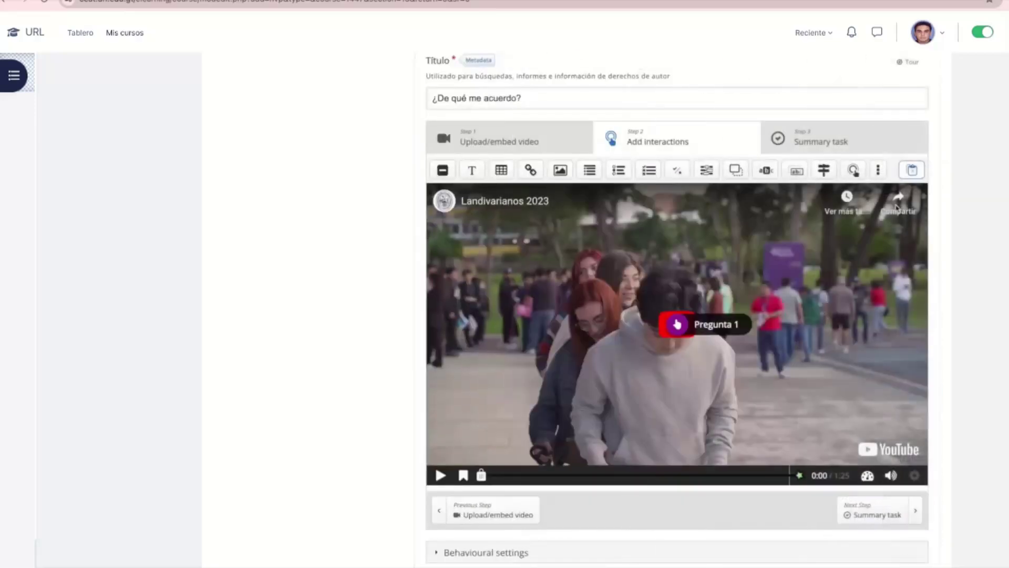
pyautogui.moveTo(678, 324); pyautogui.dragTo(850, 280)
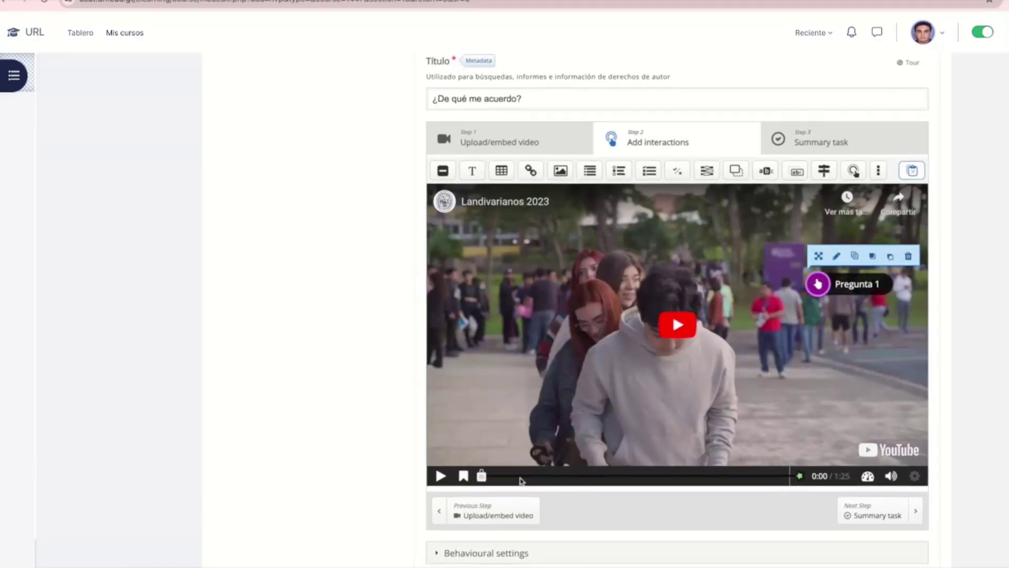
# - Advance the video to 0:35, pause it, and place a link interaction along the lower edge of the video image
pyautogui.moveTo(485, 479); pyautogui.dragTo(595, 480)
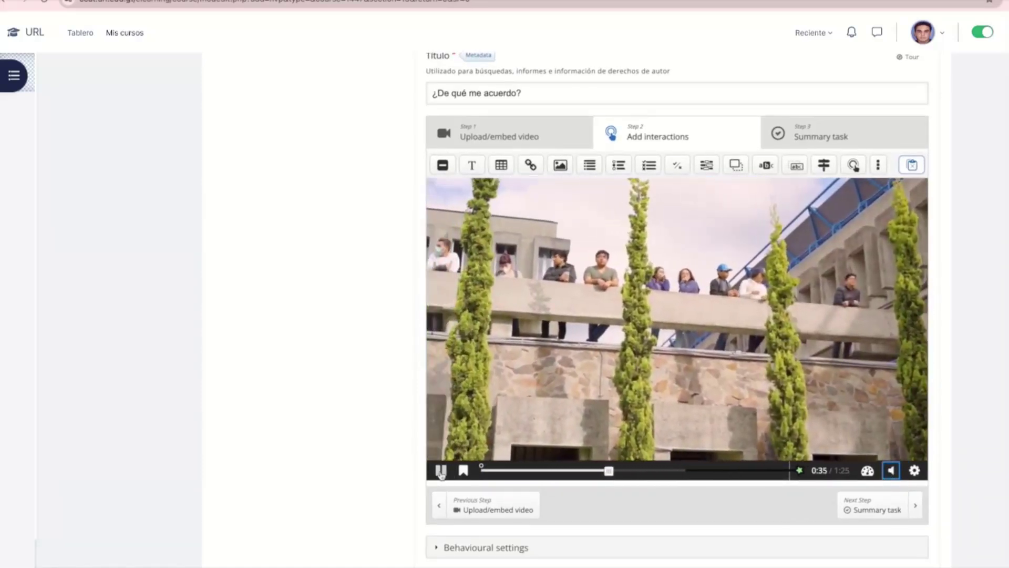
pyautogui.click(441, 469)
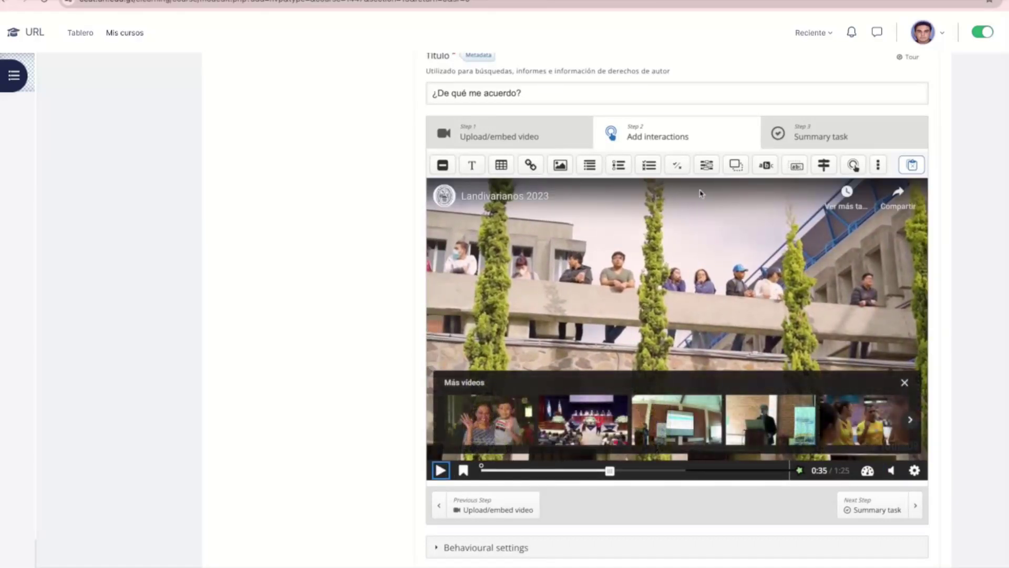
pyautogui.moveTo(531, 165); pyautogui.dragTo(612, 470)
pyautogui.scroll(1, 665, 260)
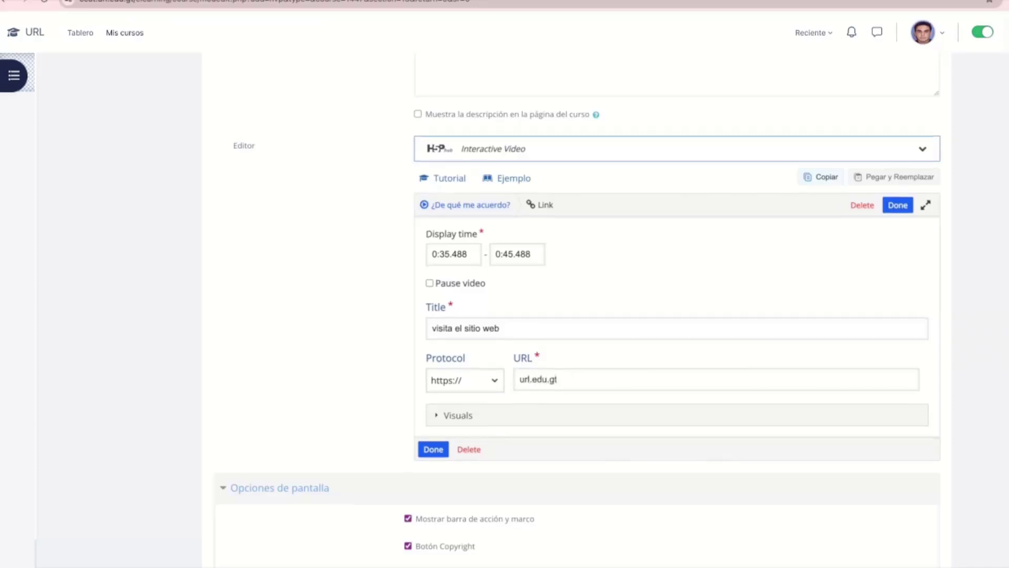
pyautogui.scroll(-2, 611, 378)
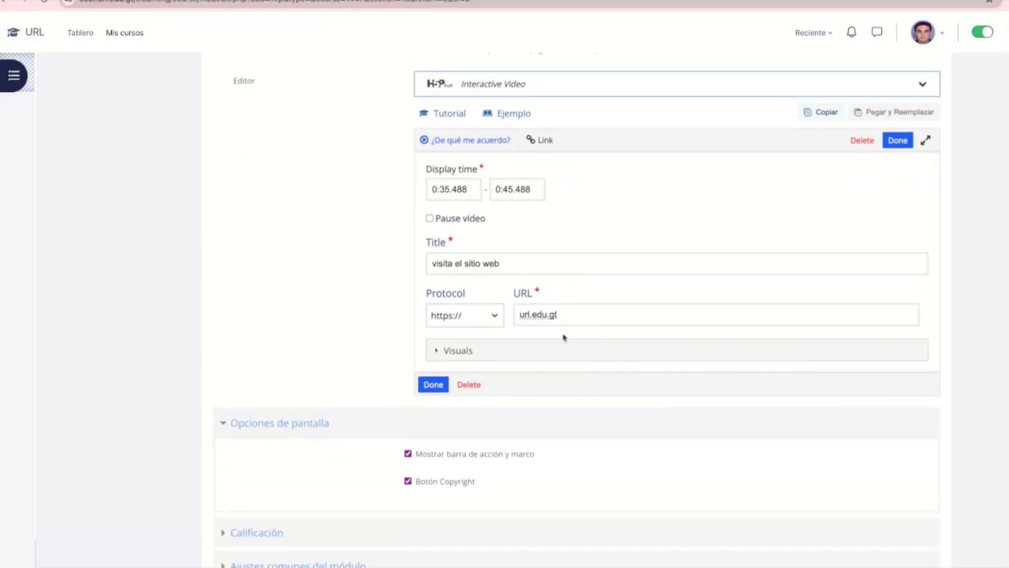
pyautogui.click(432, 379)
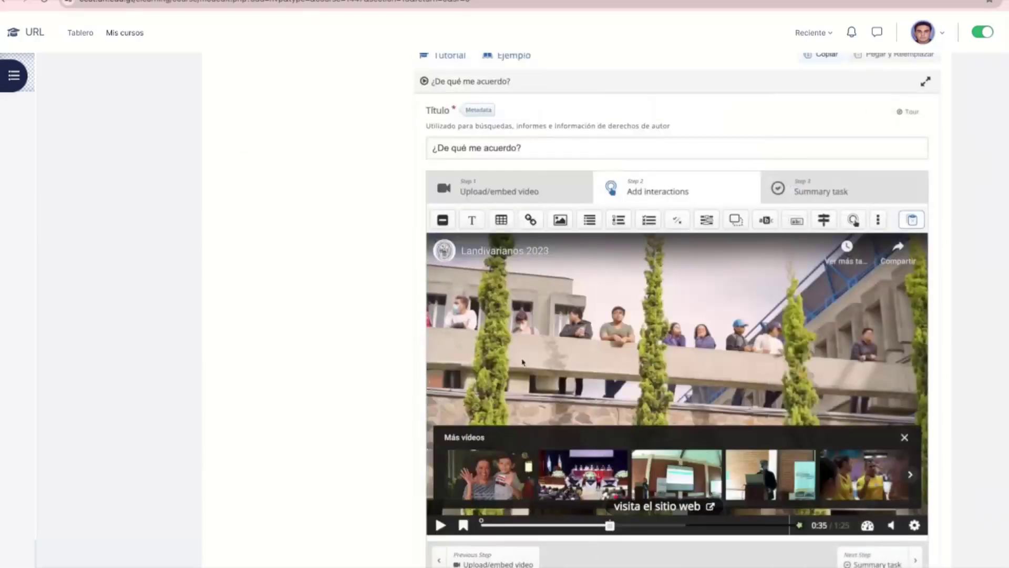
# - Preview the video from just before 0:35 to check the website link's timing, and select the link while it is shown
pyautogui.scroll(-2, 639, 363)
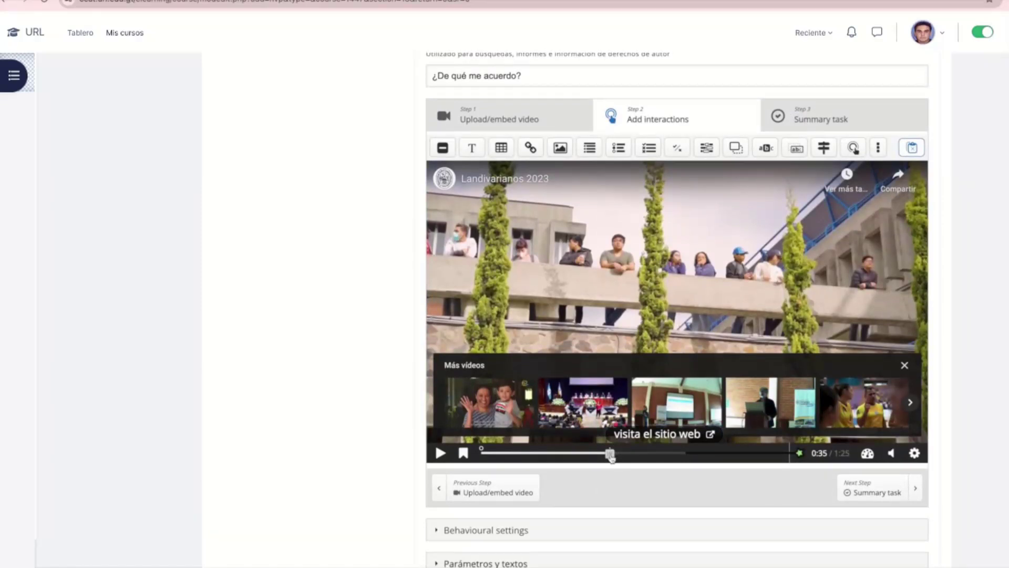
pyautogui.moveTo(609, 455); pyautogui.dragTo(587, 455)
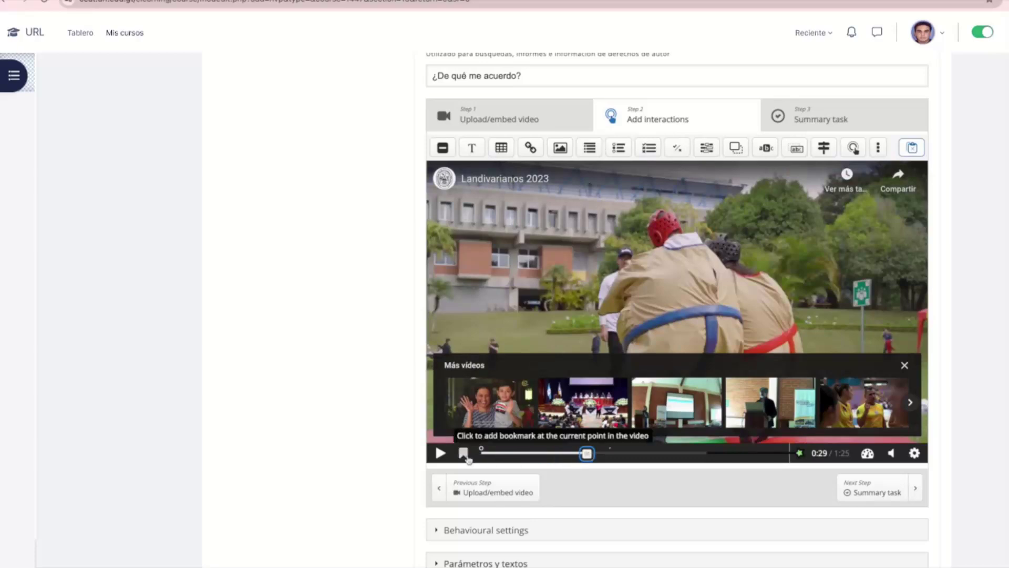
pyautogui.click(608, 454)
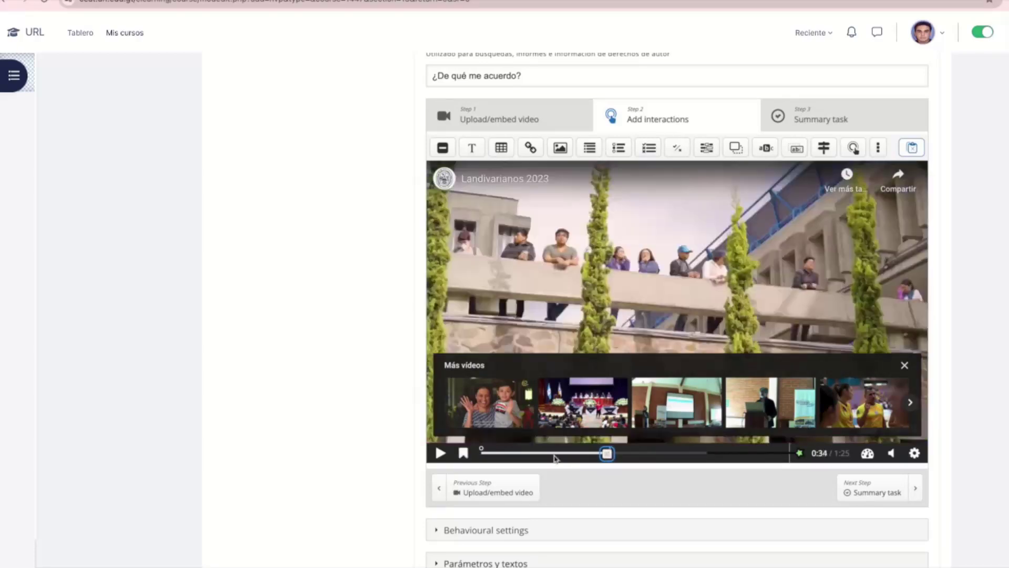
pyautogui.click(440, 455)
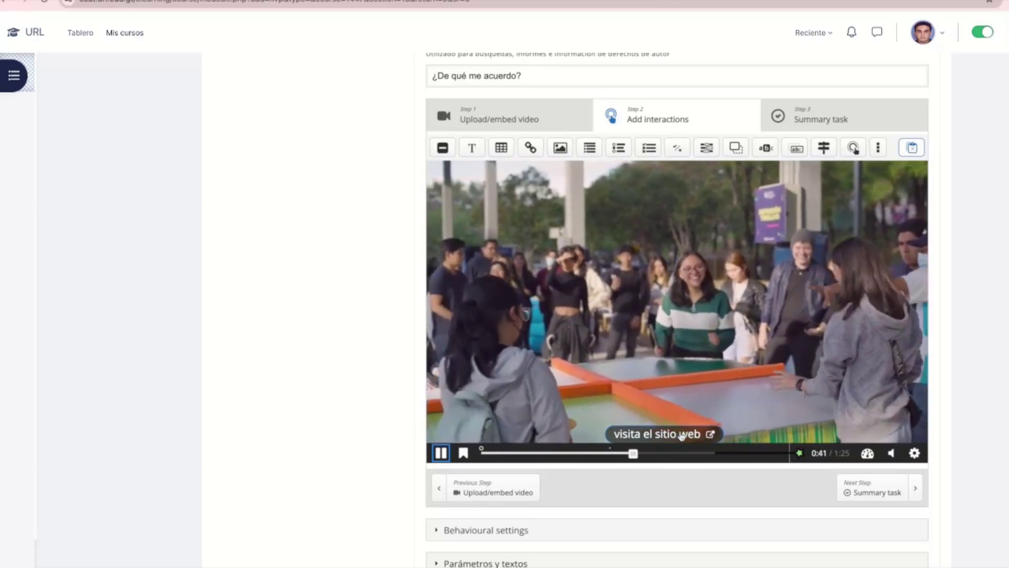
pyautogui.click(677, 436)
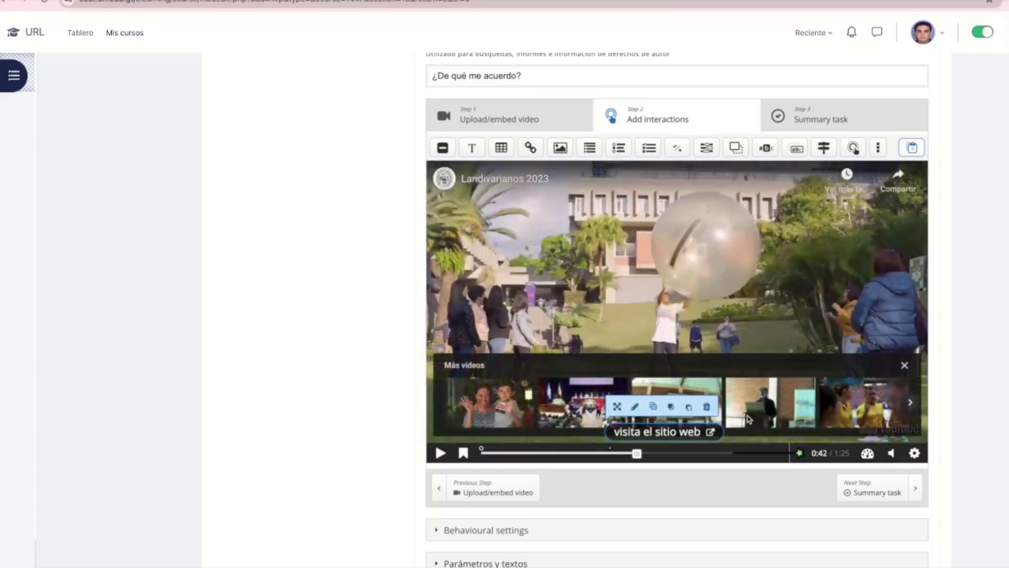
# - Save the interactive video activity and return to the course
pyautogui.scroll(2, 749, 418)
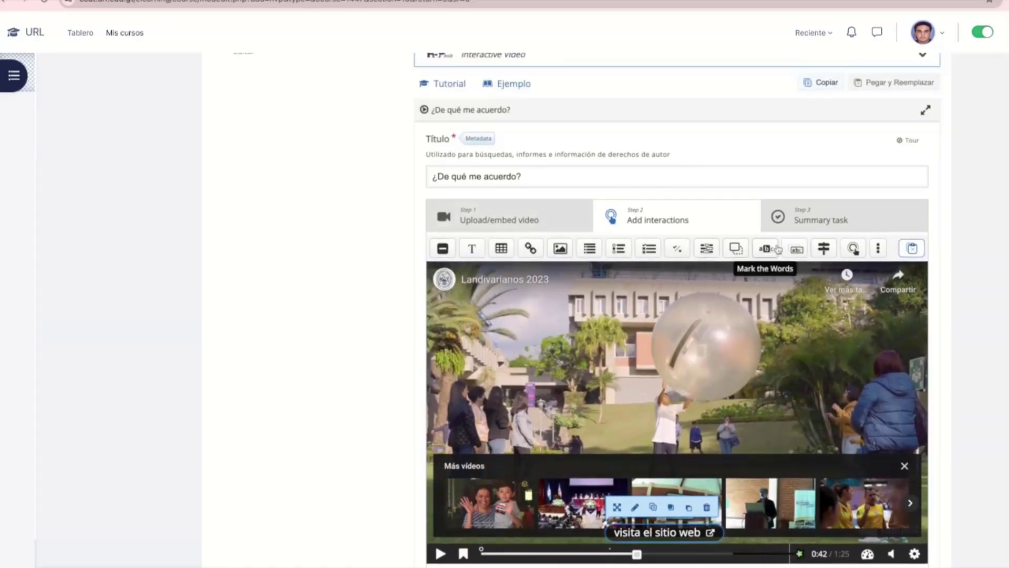
pyautogui.scroll(-6, 770, 268)
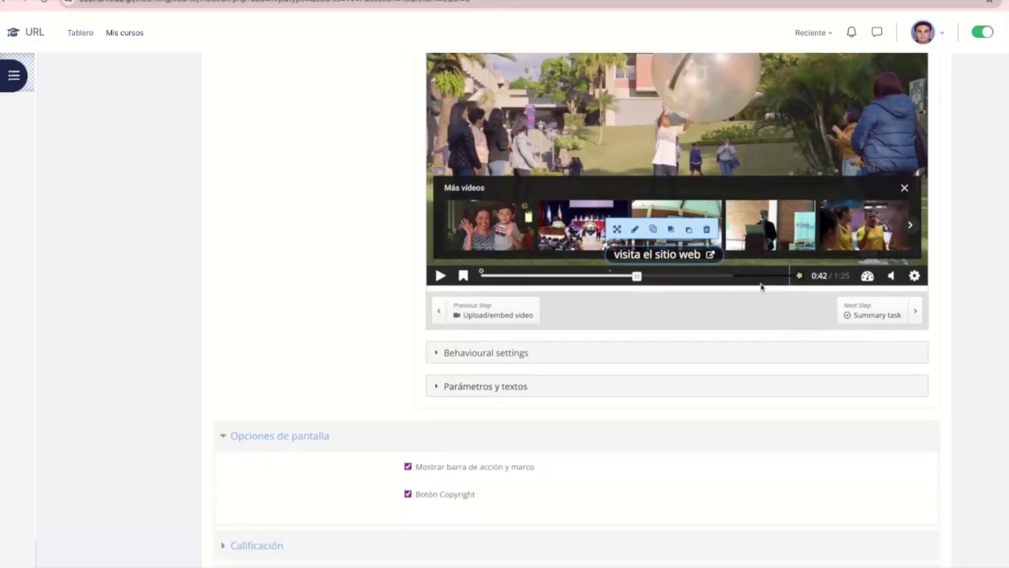
pyautogui.scroll(-4, 761, 287)
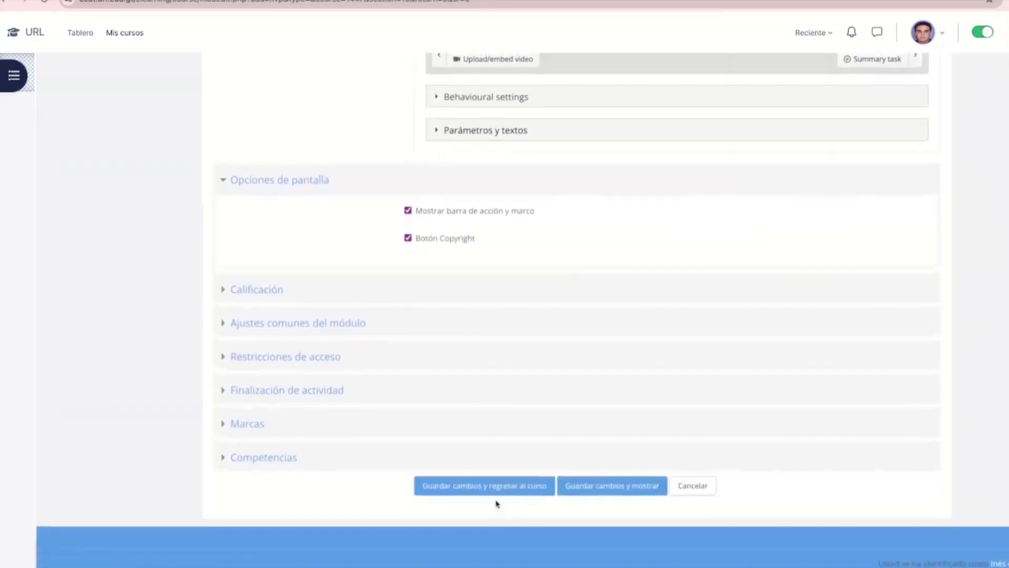
pyautogui.click(493, 486)
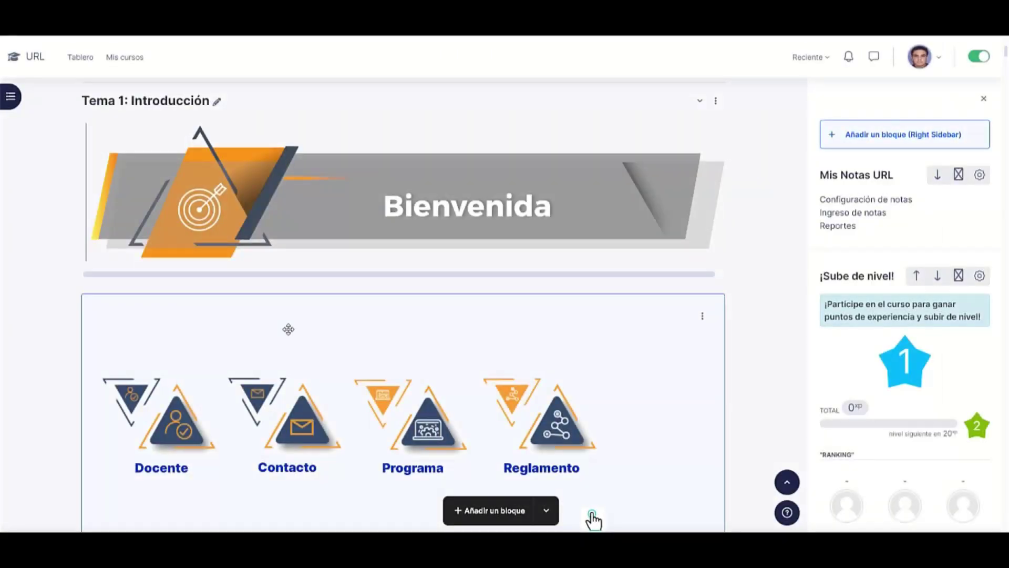
# - Open the Video Interactivo H5P activity in the Tema 1: Introducción section and bring its video player into view
pyautogui.scroll(-5, 288, 329)
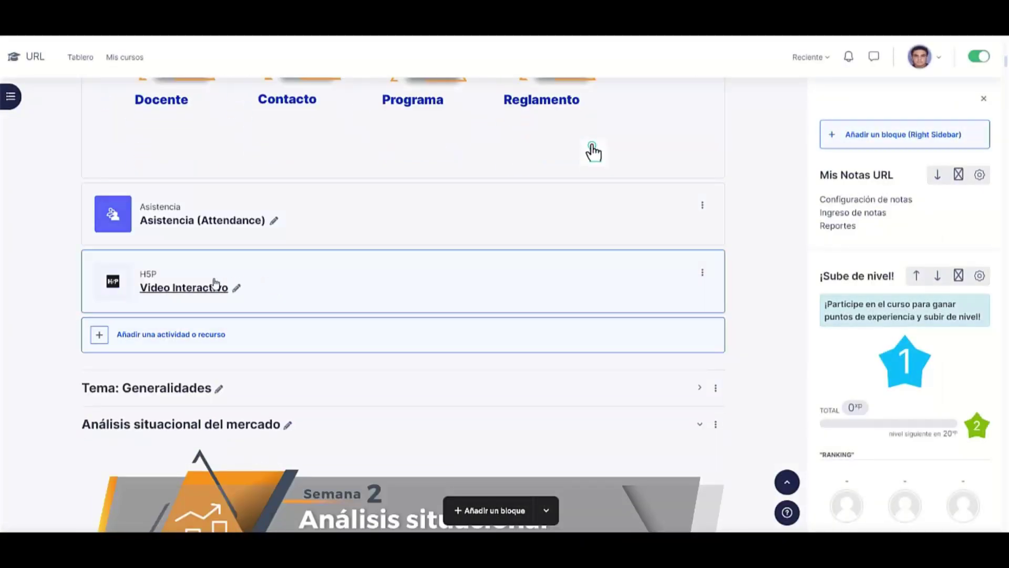
pyautogui.click(183, 289)
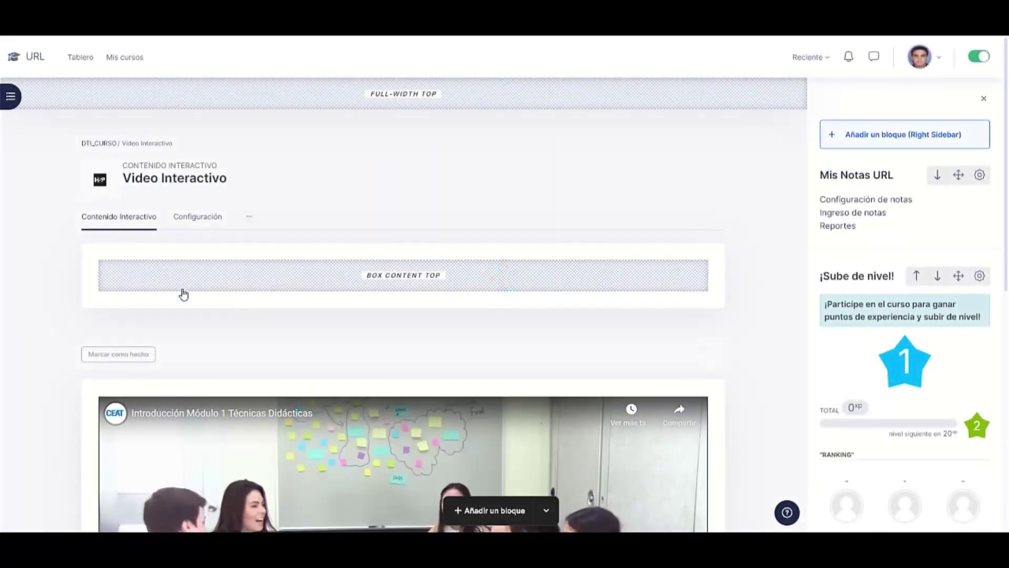
pyautogui.scroll(-2, 183, 293)
pyautogui.scroll(-5, 184, 293)
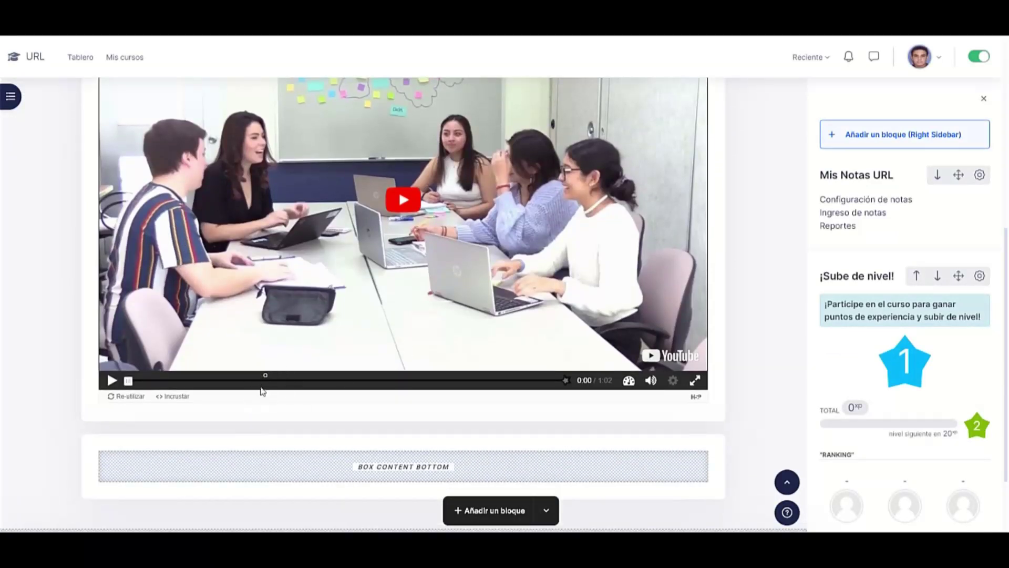
# - Play the activity's video briefly, pause it, and rewind it to 0:00
pyautogui.click(111, 380)
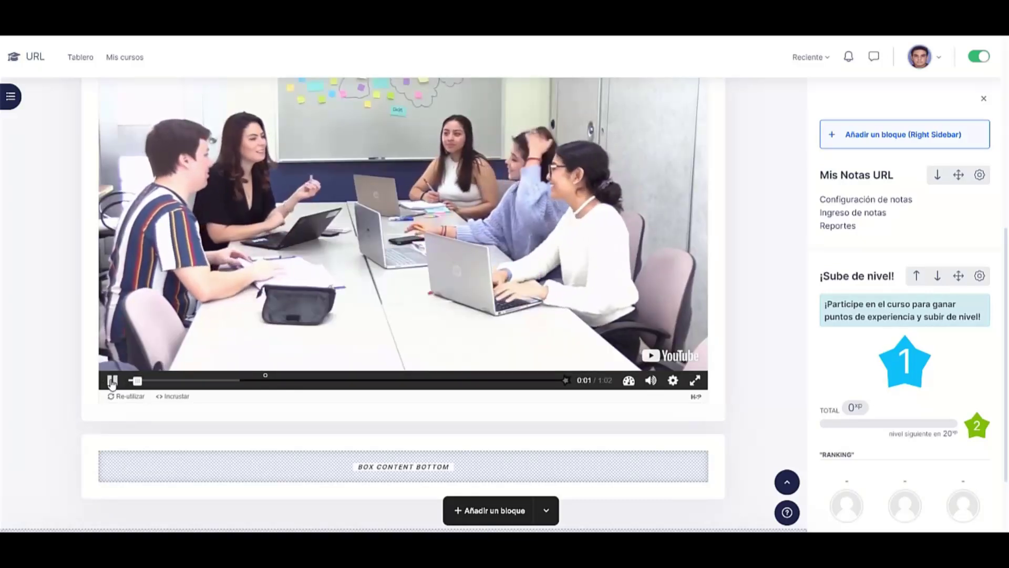
pyautogui.click(112, 381)
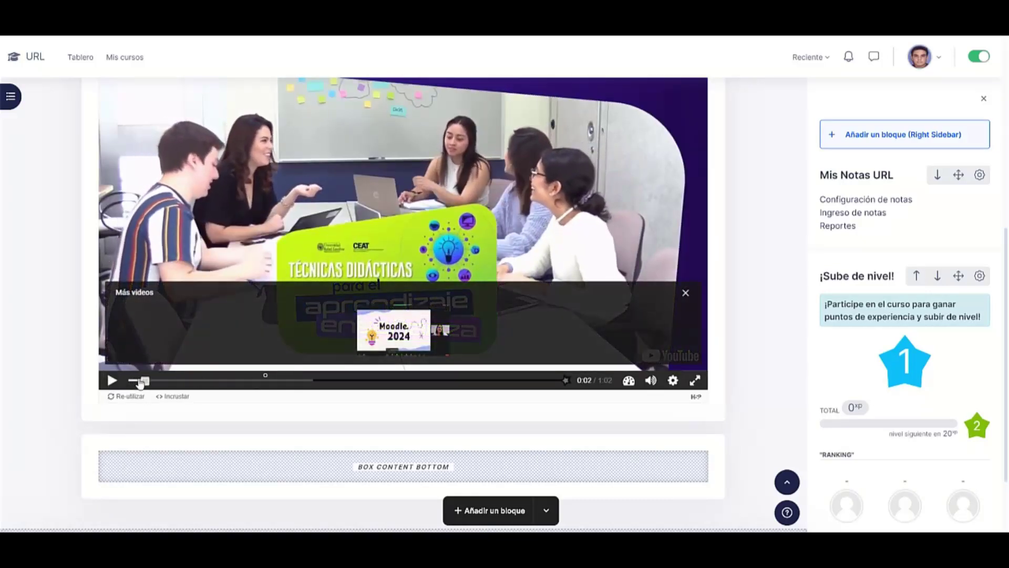
pyautogui.moveTo(140, 383); pyautogui.dragTo(129, 380)
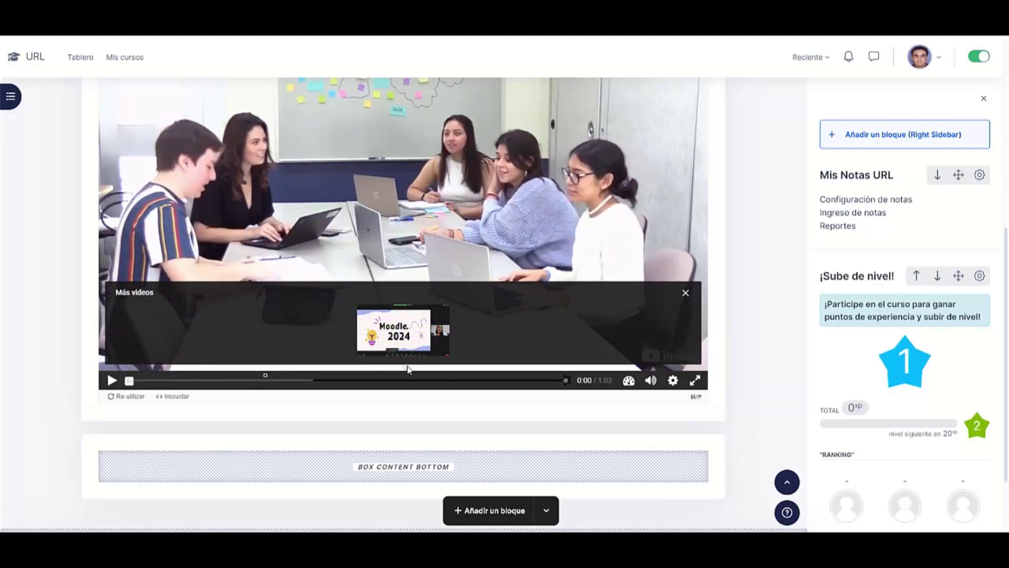